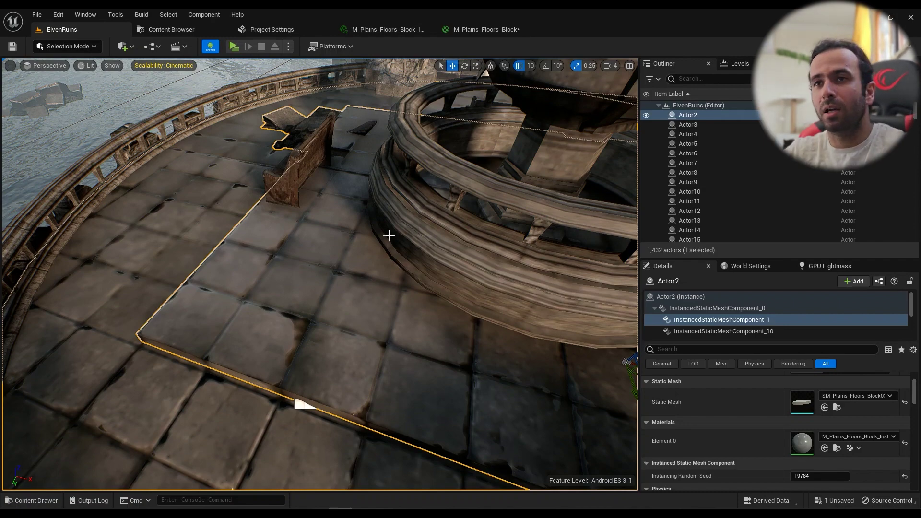
Examine the stone floor tiles on the round tower terrace up close and from a distance, comparing their texture sharpness
right_drag(310, 252, 297, 233)
key(s)
right_drag(386, 314, 386, 314)
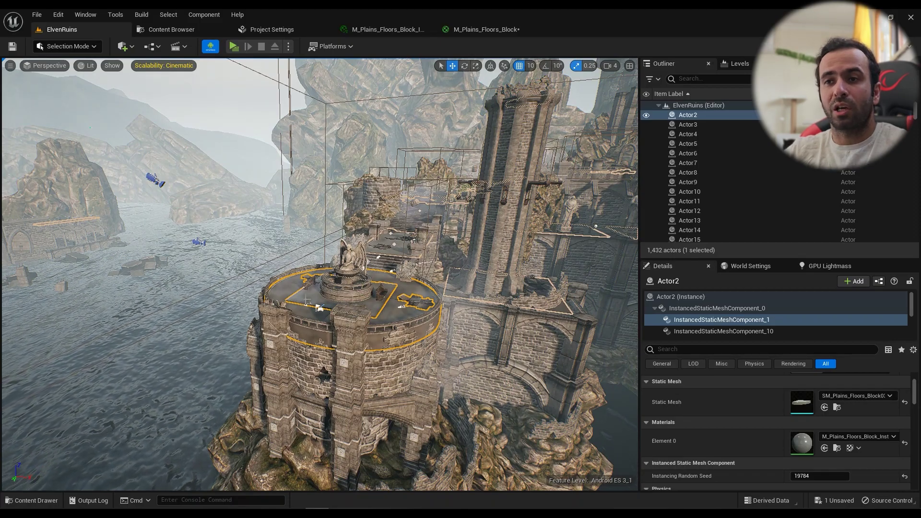
mouse_move(309, 300)
right_down()
mouse_move(295, 295)
mouse_move(309, 300)
mouse_move(326, 283)
mouse_move(383, 286)
mouse_move(384, 264)
mouse_move(309, 300)
right_up()
key(w)
right_drag(349, 246, 349, 246)
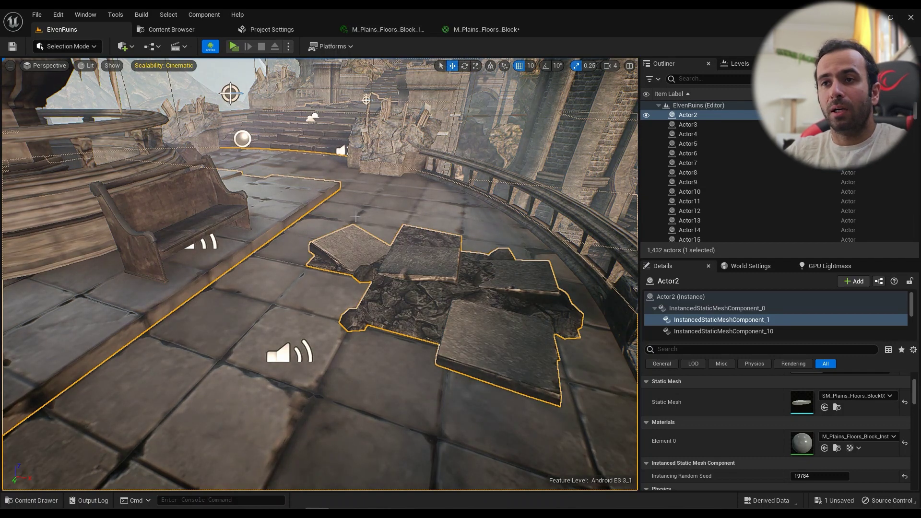
right_drag(356, 216, 96, 211)
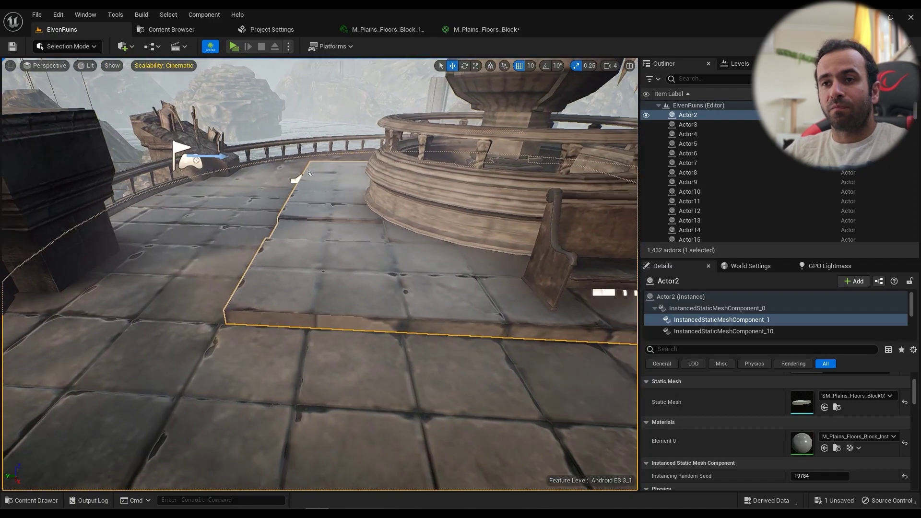
right_drag(310, 174, 364, 183)
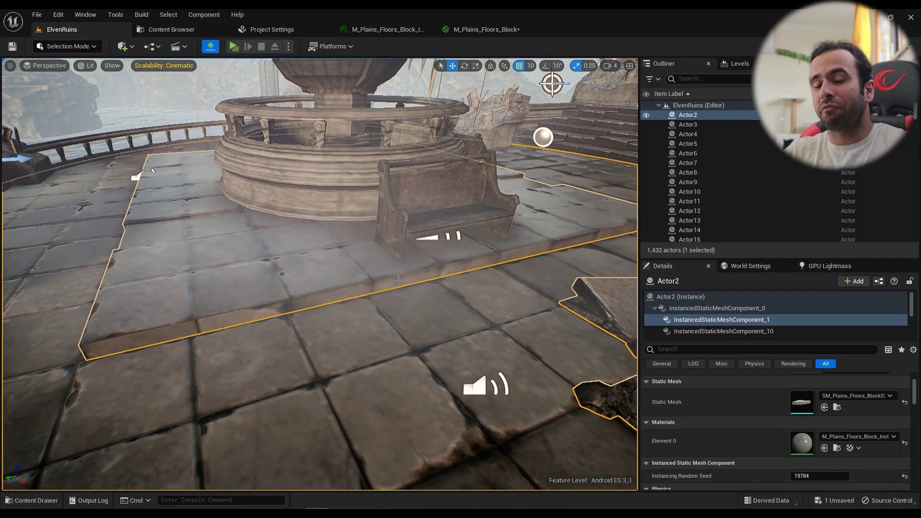
right_drag(398, 281, 520, 243)
right_drag(312, 276, 288, 275)
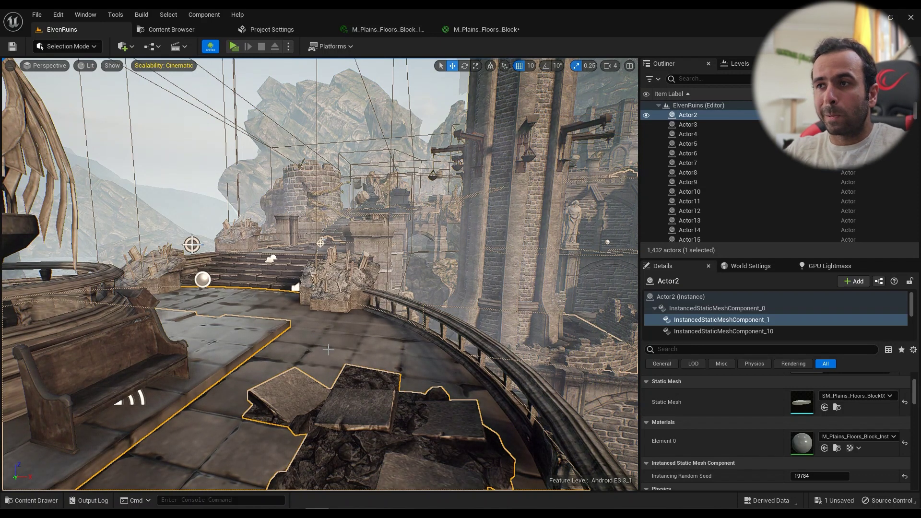
right_drag(333, 358, 292, 378)
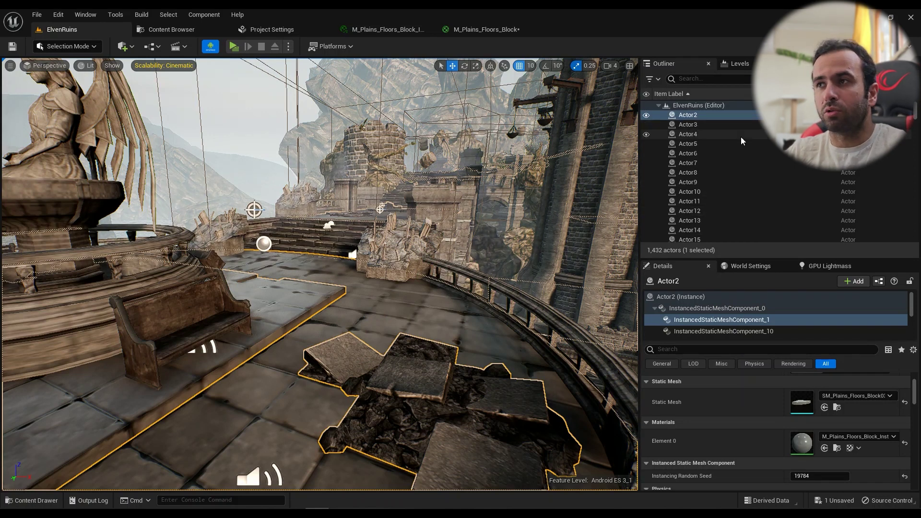
Open the selected floor mesh's material instance and, from it, the parent material M_Plains_Floors_Block
double_click(802, 443)
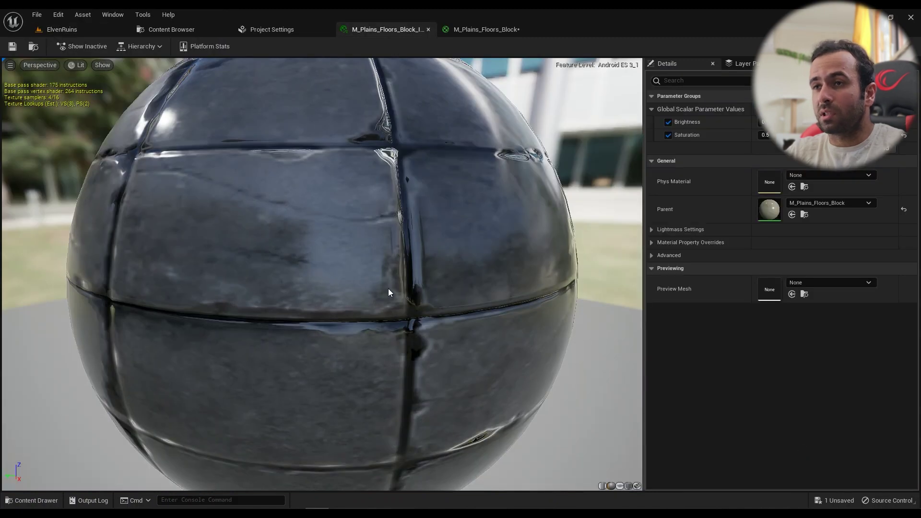
double_click(771, 210)
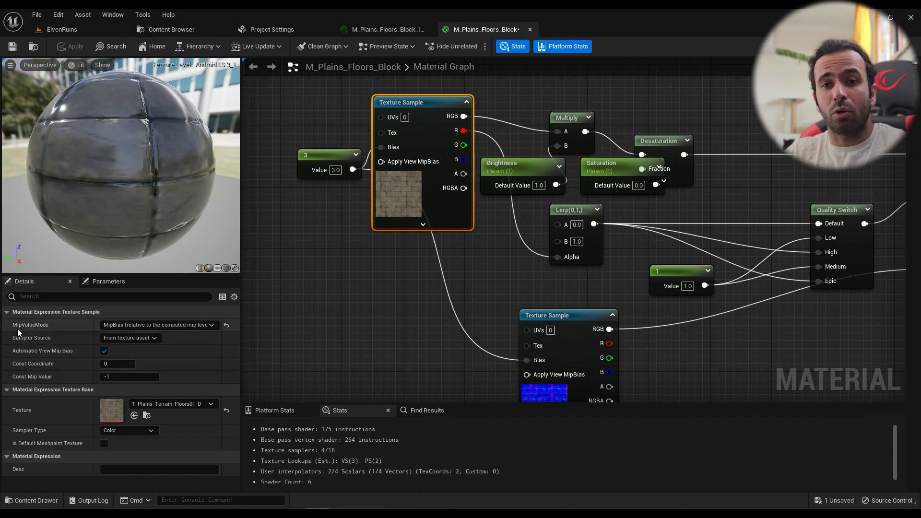
Review the diffuse Texture Sample's MipValueMode and Sampler Source options, and inspect the mip settings of its texture T_Plains_Terrain_Floors01_D
click(126, 325)
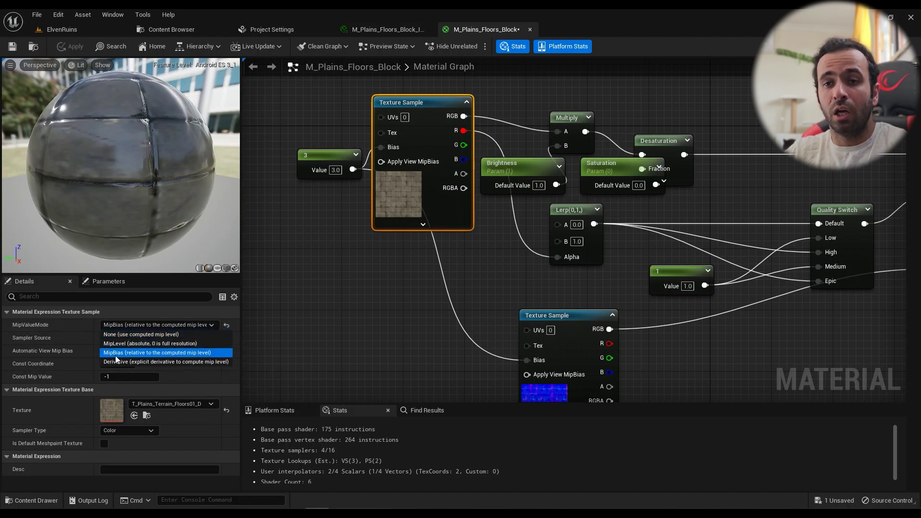
click(74, 343)
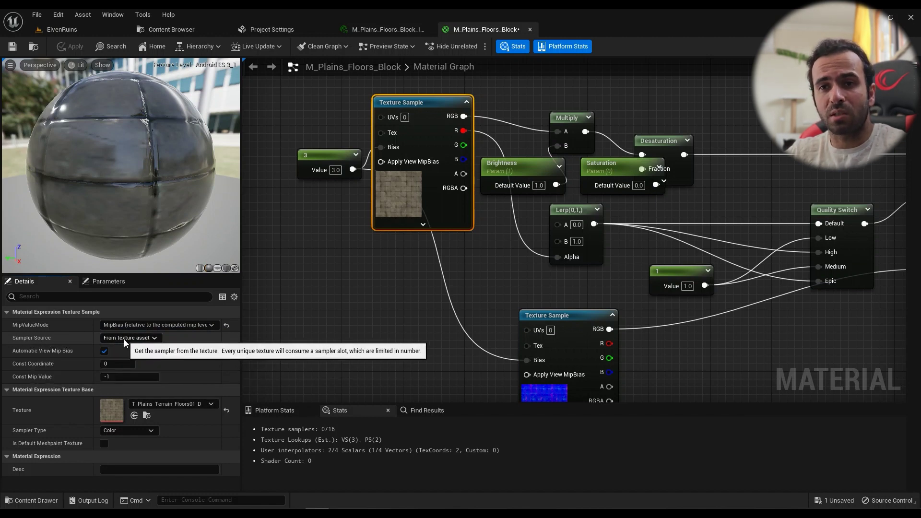
click(146, 339)
click(143, 348)
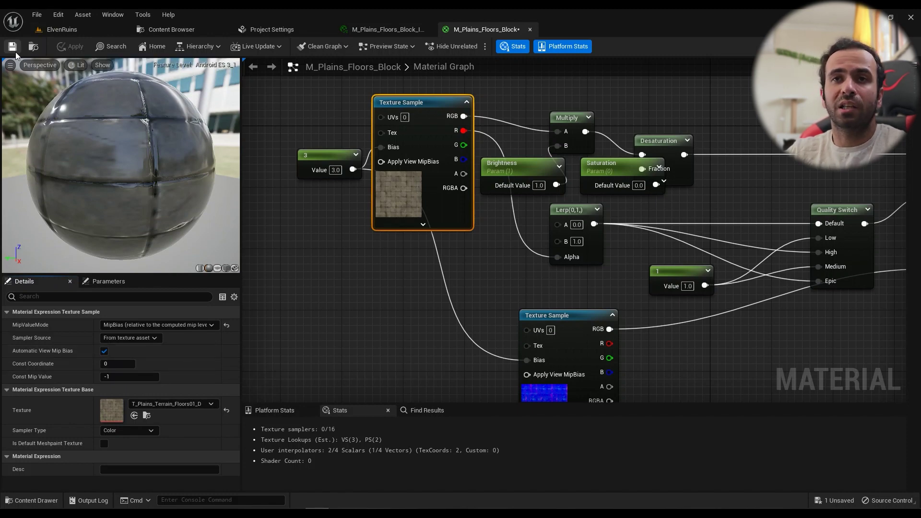
double_click(112, 410)
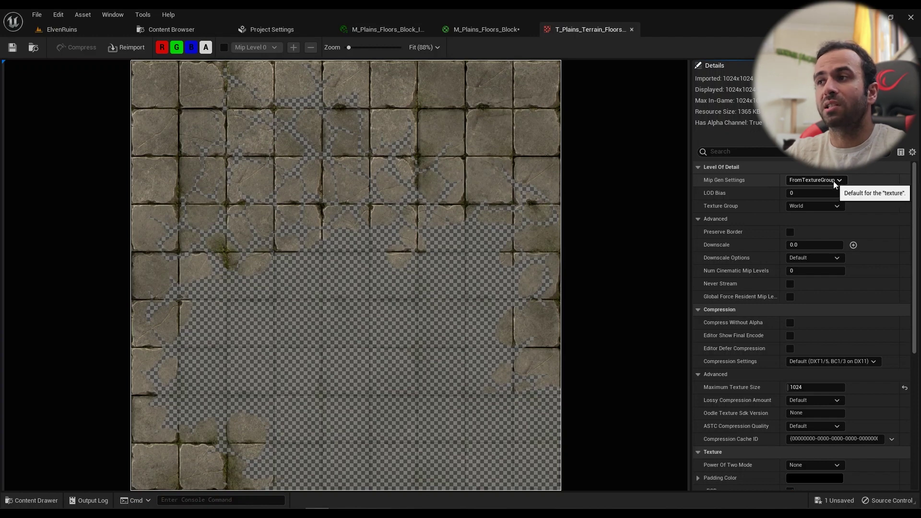
In the M_Plains_Floors_Block graph, move the constant 3 node away from the Texture Sample and add a scalar parameter named MipBias above it
click(477, 30)
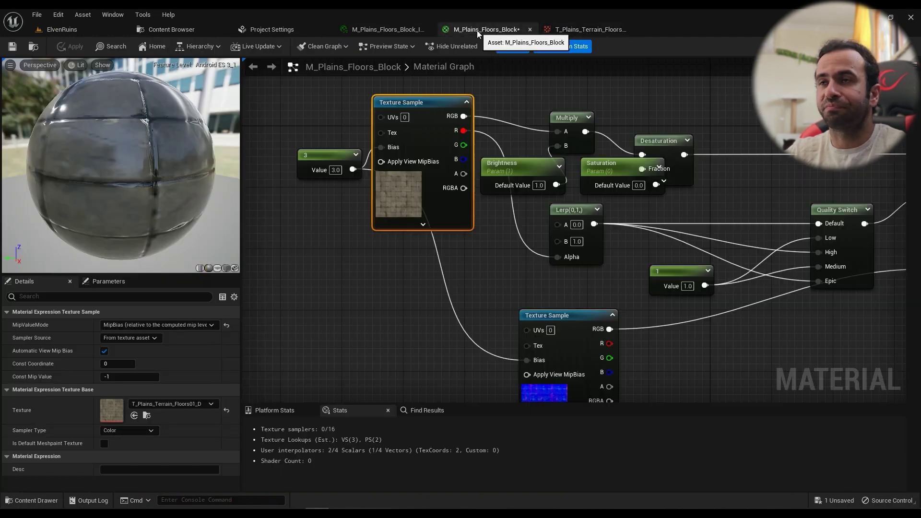
right_drag(342, 194, 419, 244)
drag(406, 205, 304, 219)
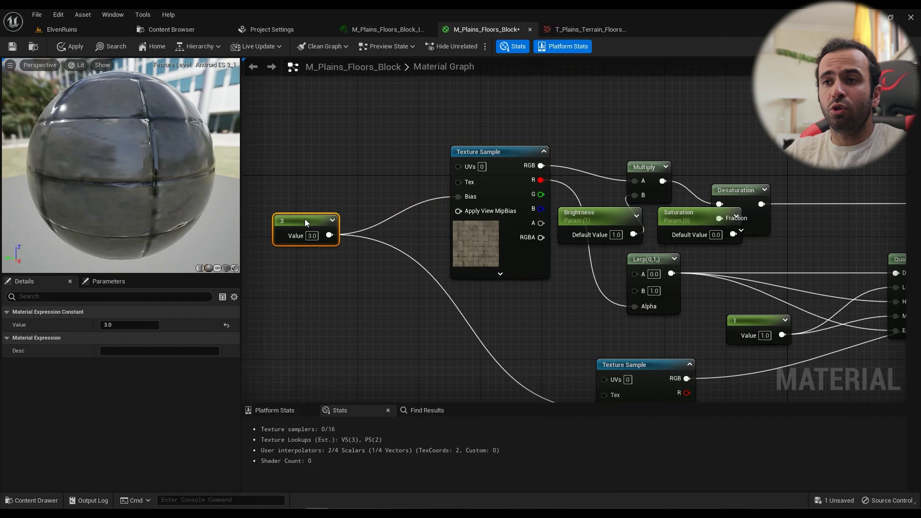
right_drag(347, 167, 387, 238)
click(327, 221)
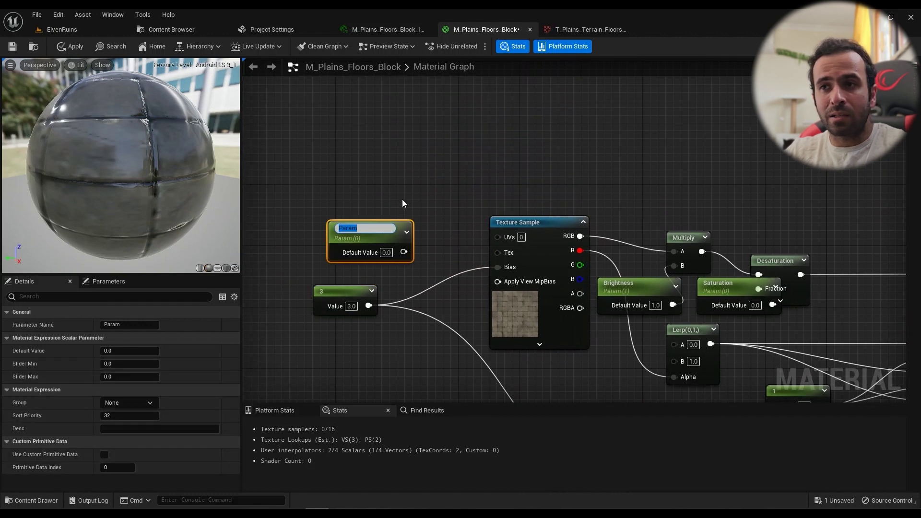
text(M)
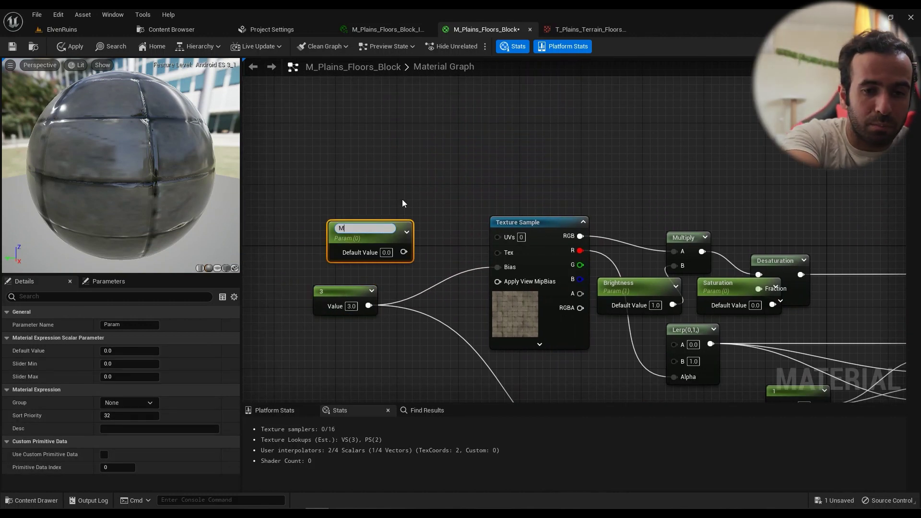
text(ipBias)
key(Return)
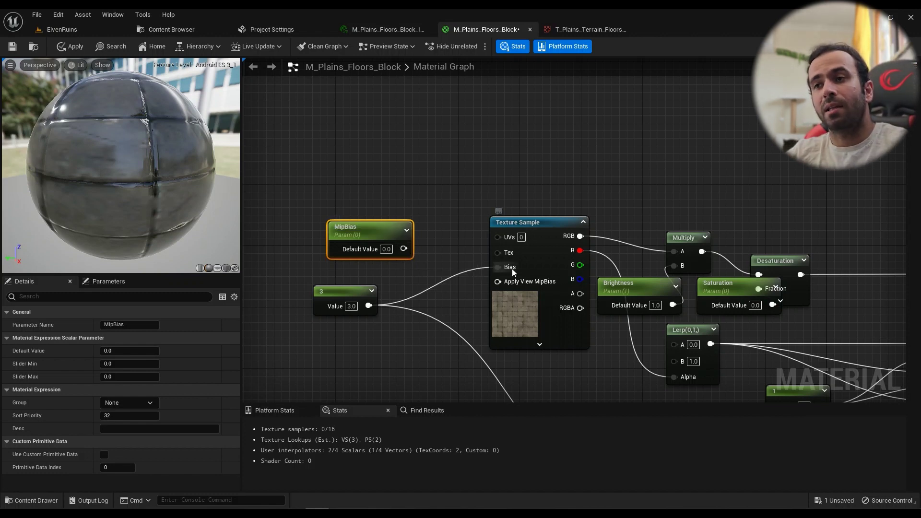
drag(404, 248, 499, 267)
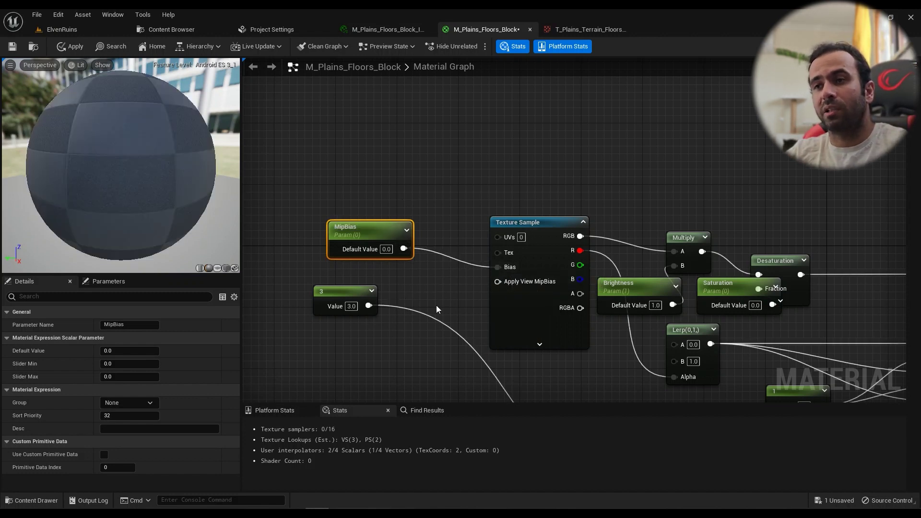
right_drag(436, 305, 415, 259)
drag(348, 260, 481, 223)
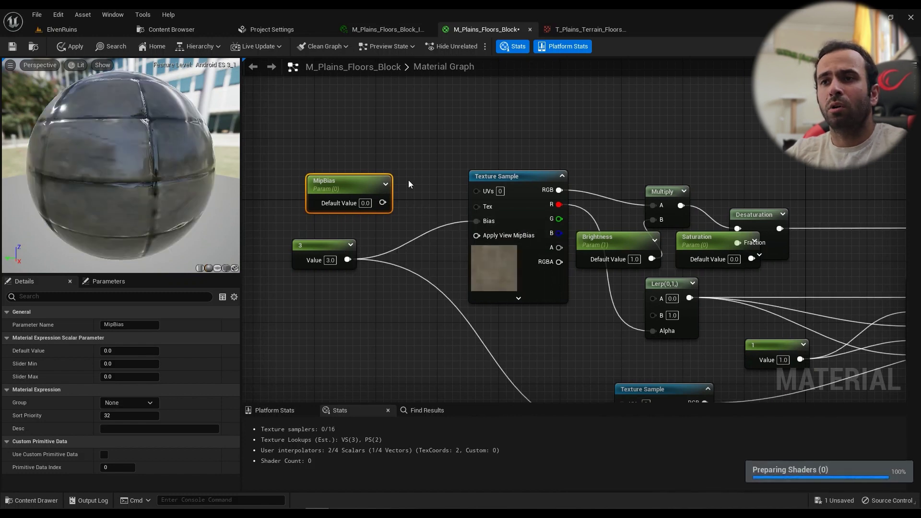
Connect the MipBias parameter to the Bias inputs of both the diffuse and the normal-map Texture Sample nodes
drag(382, 202, 476, 221)
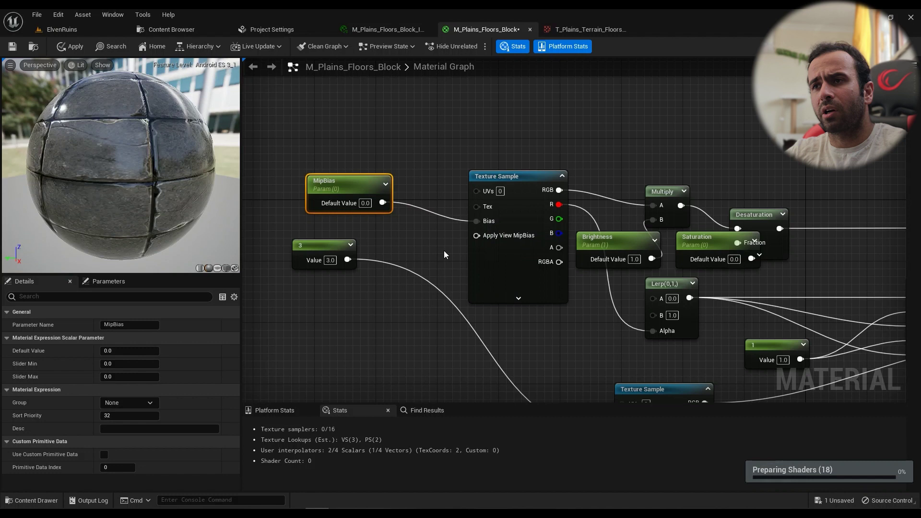
right_drag(444, 254, 418, 154)
drag(400, 113, 635, 345)
Set the MipBias parameter's default value to 1 and apply the material changes
click(379, 114)
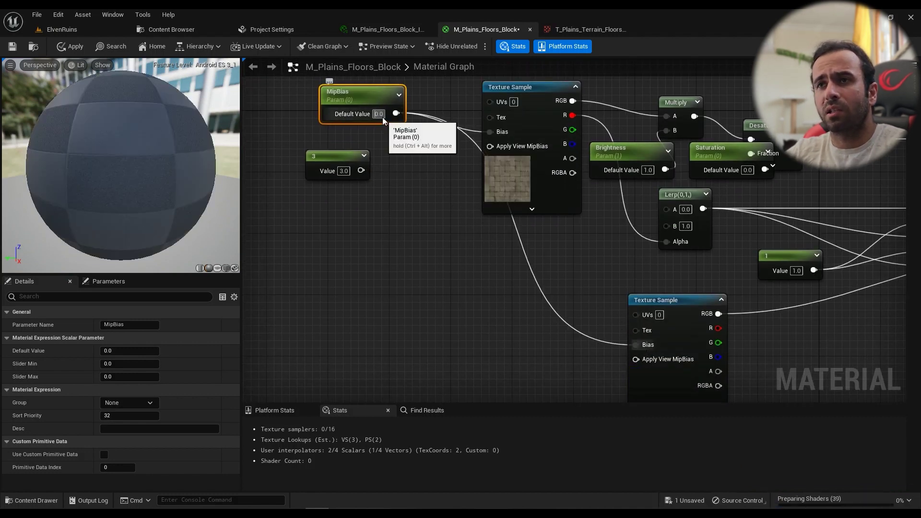
text(1)
key(Return)
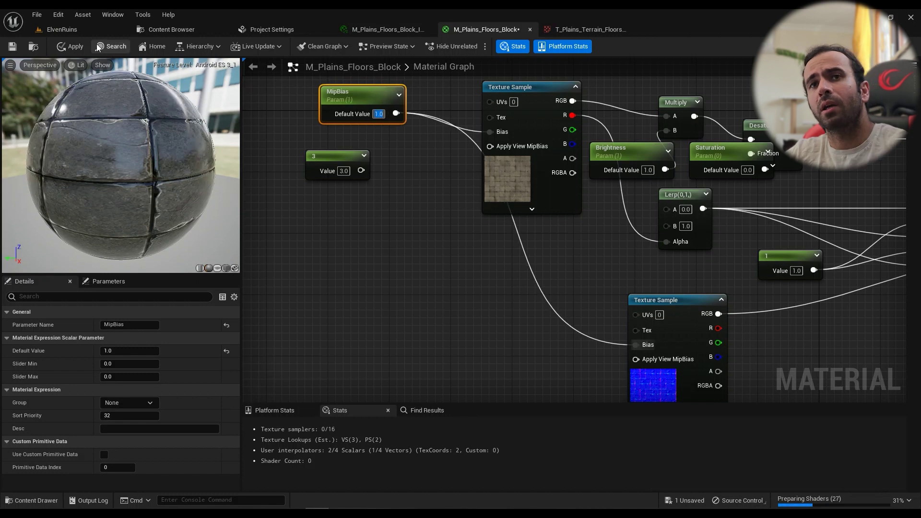
click(70, 46)
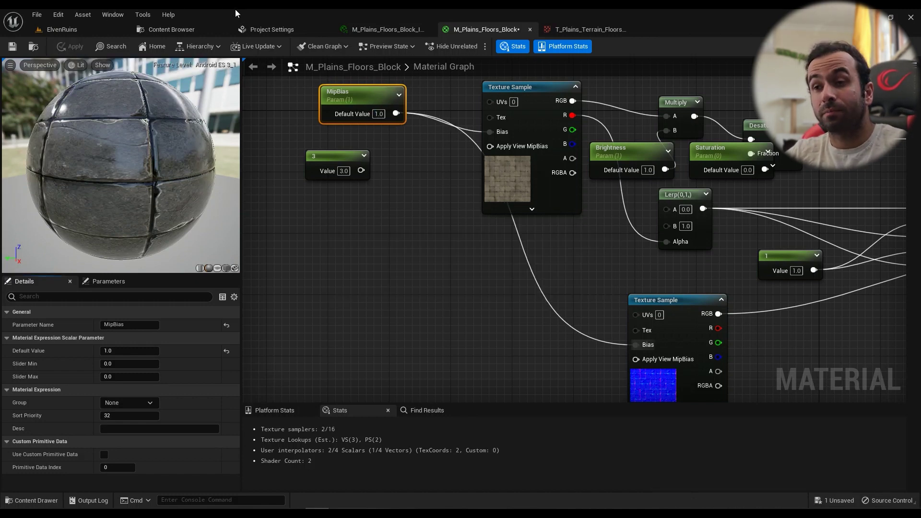
Float the floor's material instance editor over the level view, widen it, and enable its MipBias override
click(72, 27)
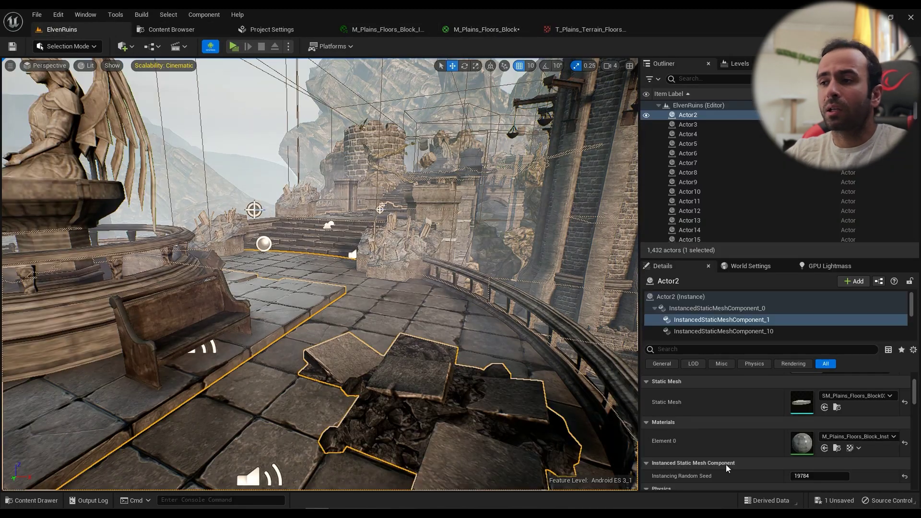
click(388, 29)
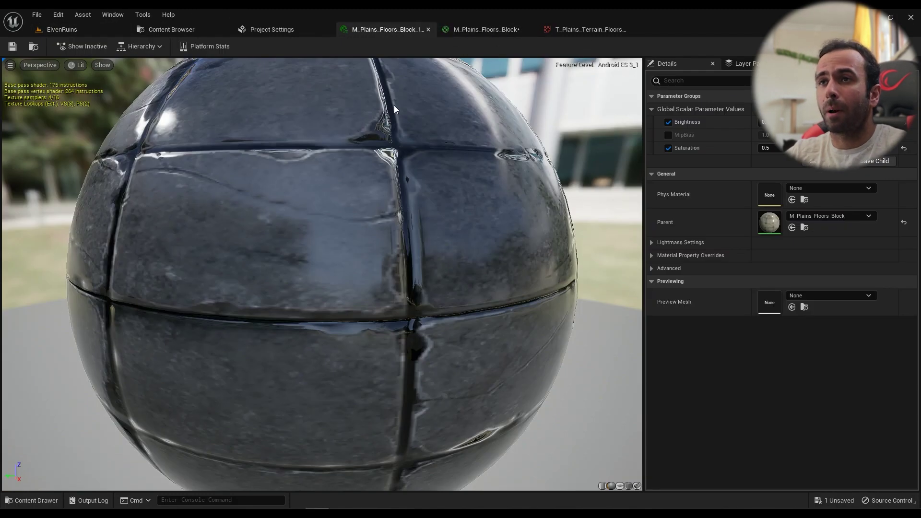
drag(388, 30, 412, 248)
click(67, 30)
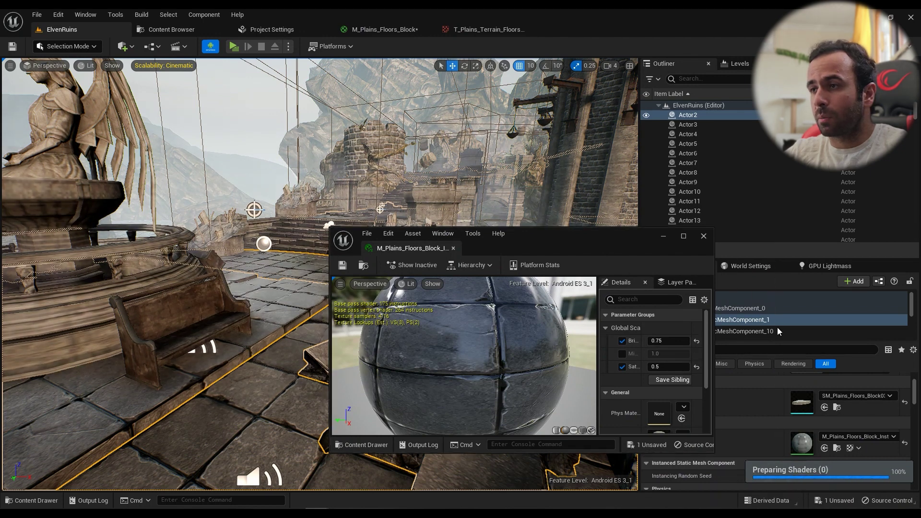
drag(714, 331, 778, 331)
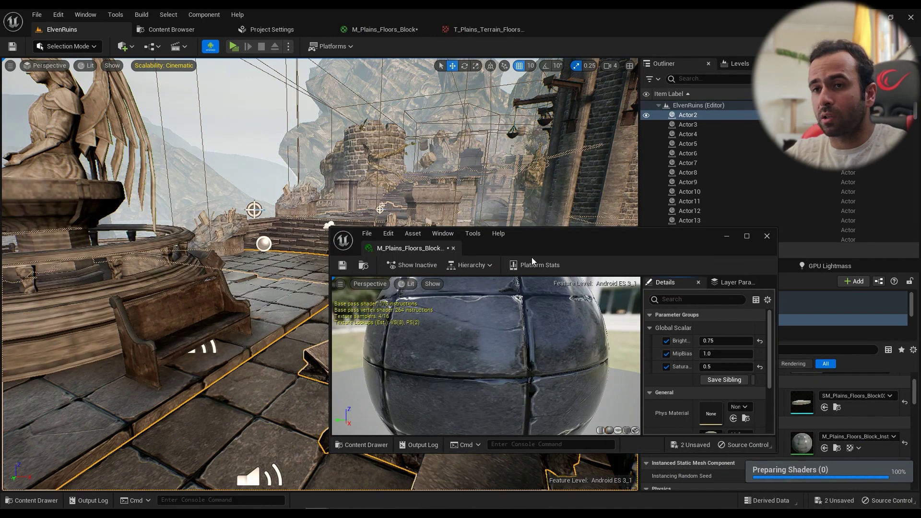
drag(531, 237, 629, 243)
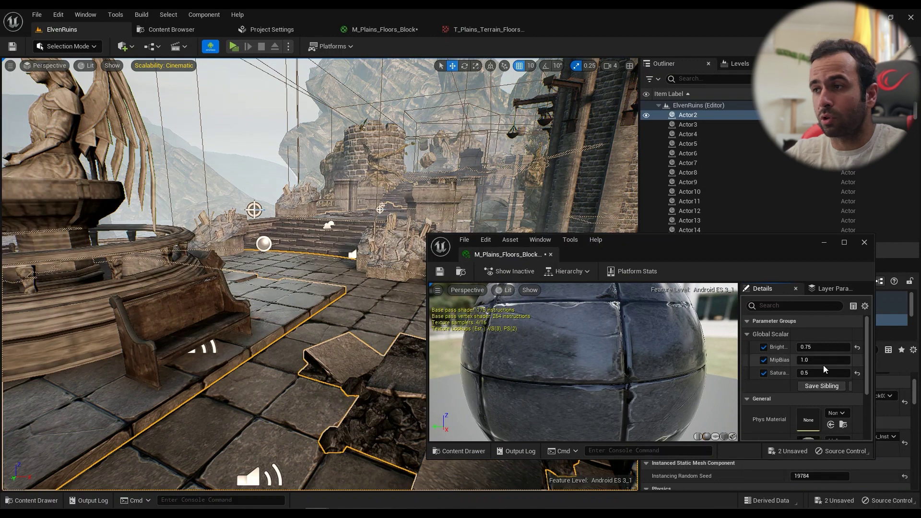
Try a MipBias value of 3 in the material instance, set it to 2, and inspect the floor tiles in the level
text(3)
key(Return)
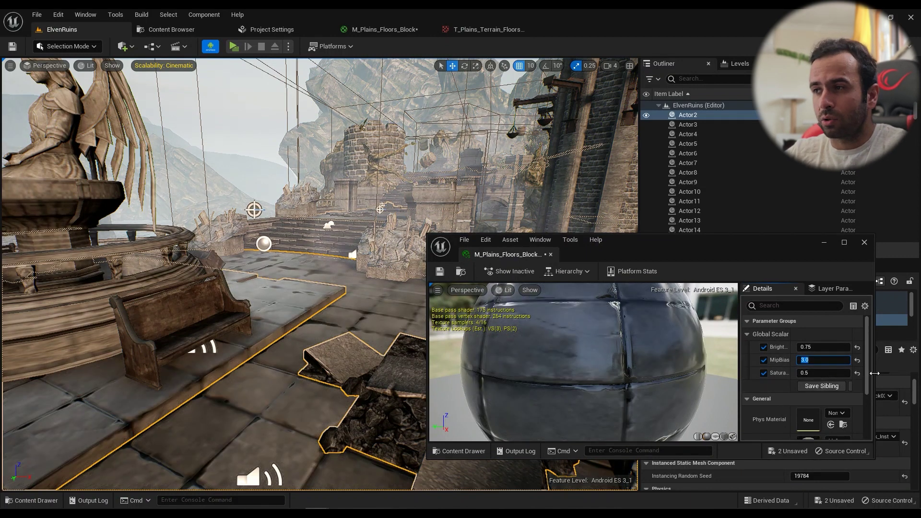
key(Return)
mouse_move(320, 274)
right_down()
mouse_move(364, 308)
mouse_move(327, 278)
mouse_move(250, 297)
mouse_move(317, 274)
mouse_move(310, 261)
right_up()
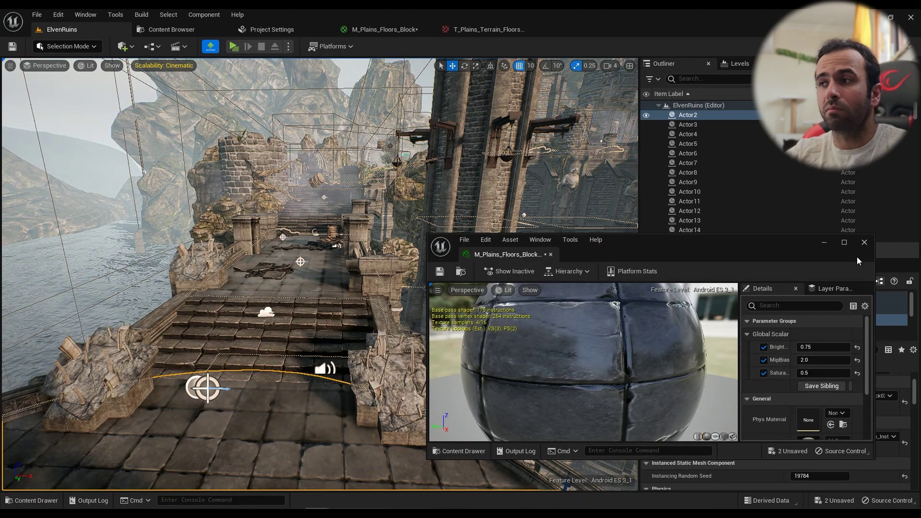
Dock the material instance editor back into the main window and return to the M_Plains_Floors_Block material graph
drag(514, 255, 568, 24)
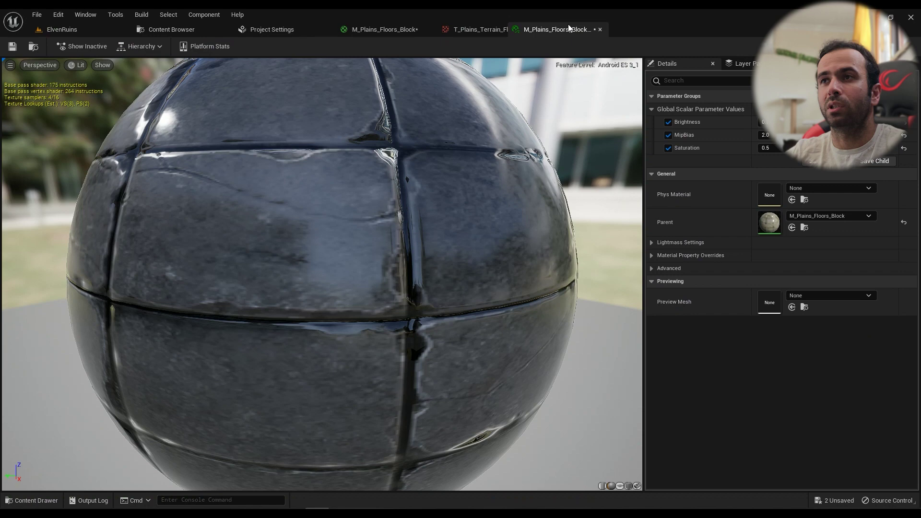
click(485, 30)
click(379, 30)
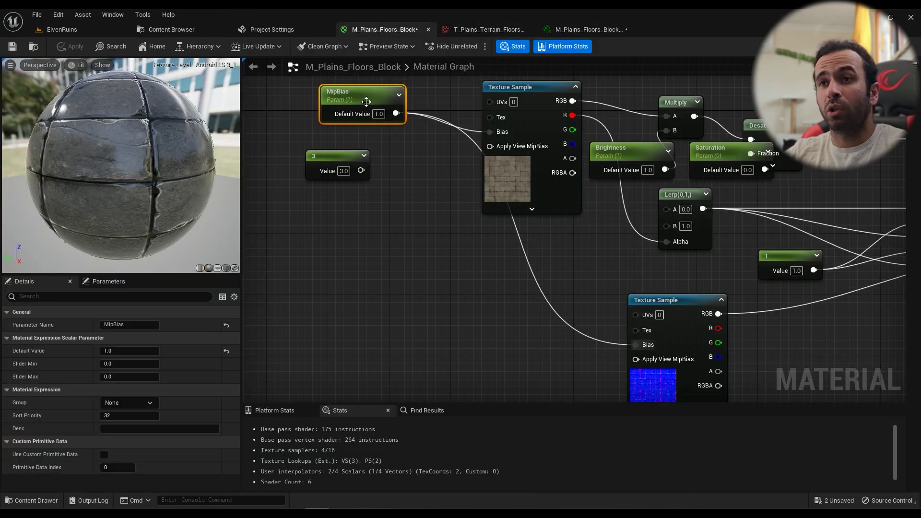
Move the MipBias node below the constant 3 node and select the normal-map Texture Sample to show its properties
drag(358, 94, 335, 251)
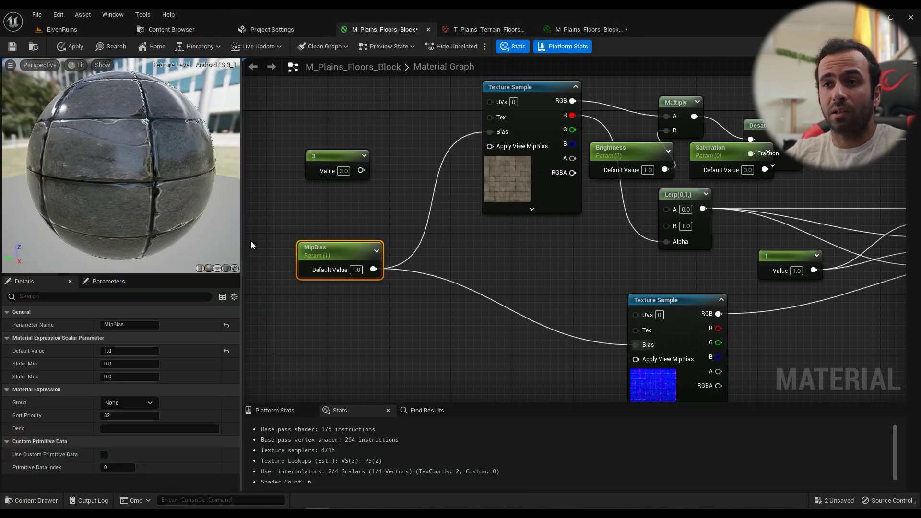
scroll(539, 271, down, 3)
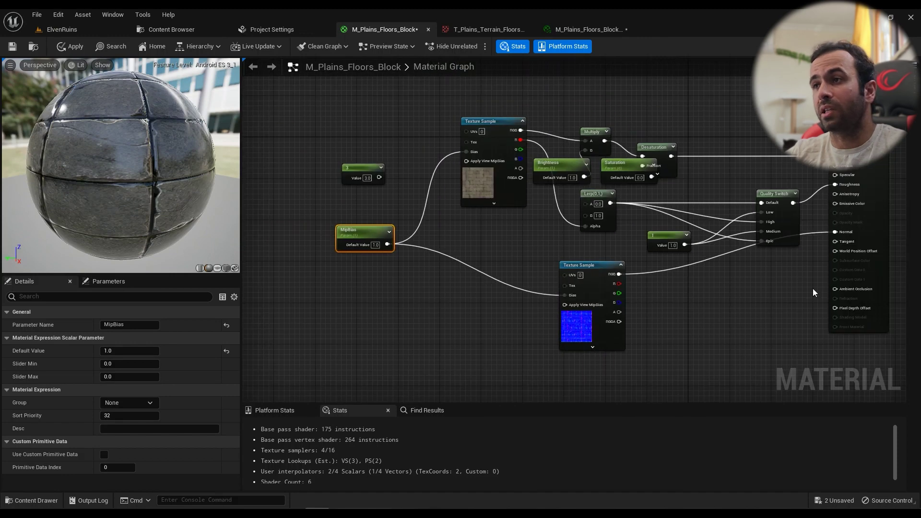
right_drag(672, 285, 723, 245)
click(627, 250)
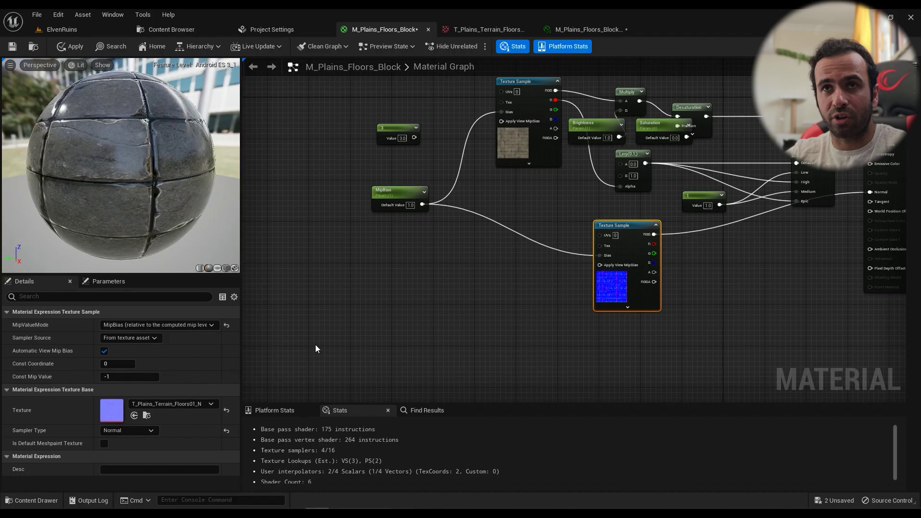
Return to the ElvenRuins level and inspect the floor tiles close up and from above the stairs
click(65, 31)
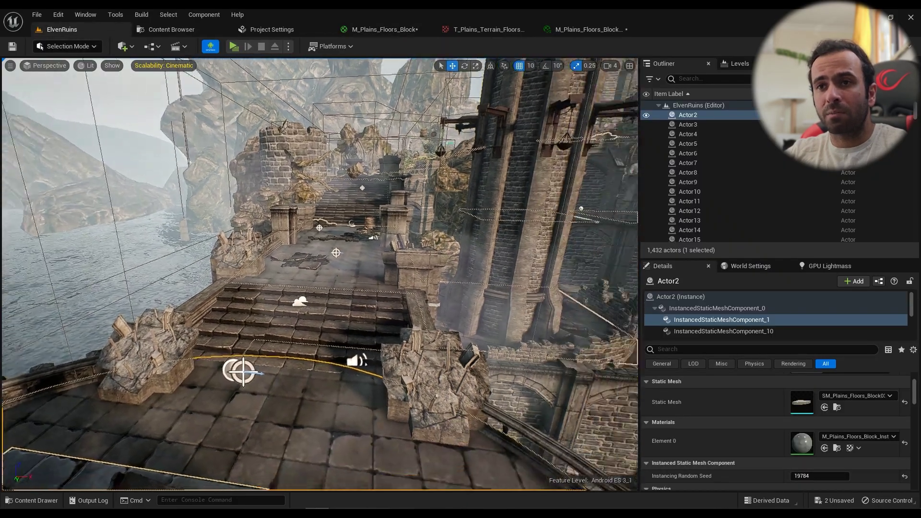
right_drag(387, 296, 386, 297)
key(w)
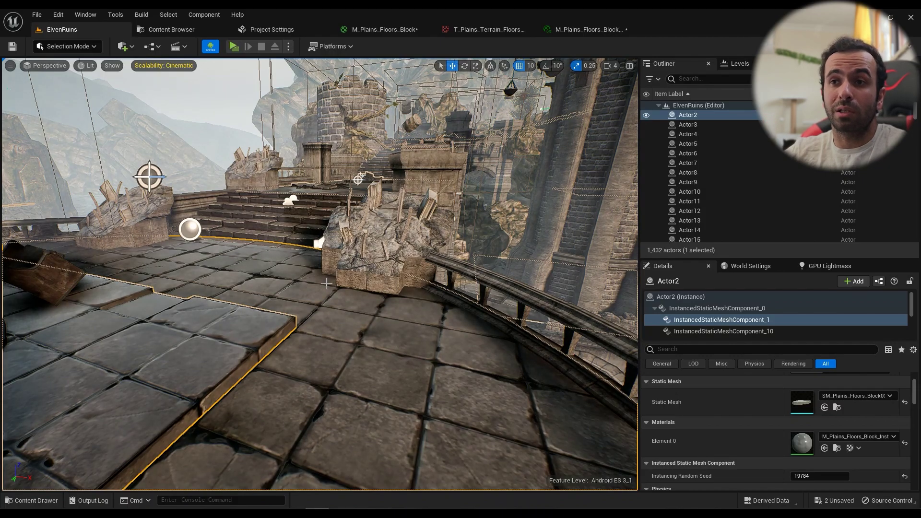
key(w)
right_drag(387, 297, 329, 284)
key(d)
key(e)
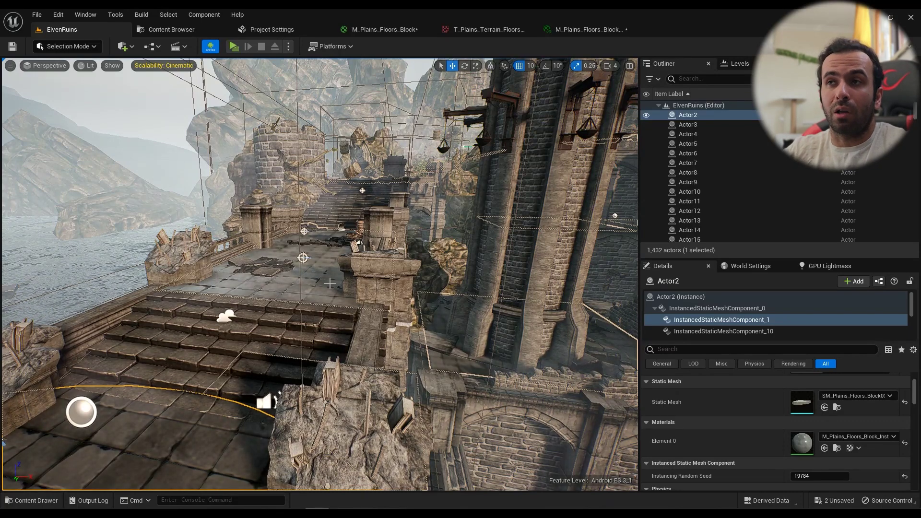
Try a MipBias of 3 in the floor's material instance, save it, and inspect the floor in the level
click(589, 30)
click(499, 29)
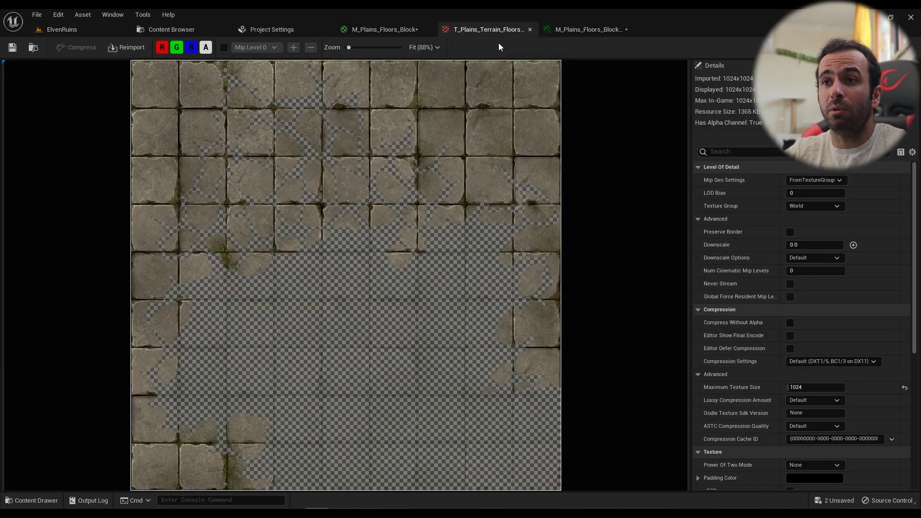
click(577, 29)
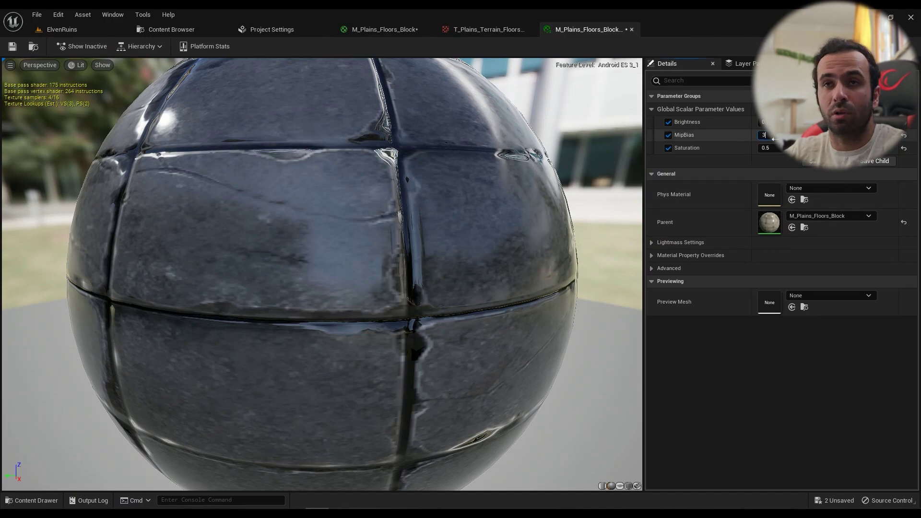
click(60, 30)
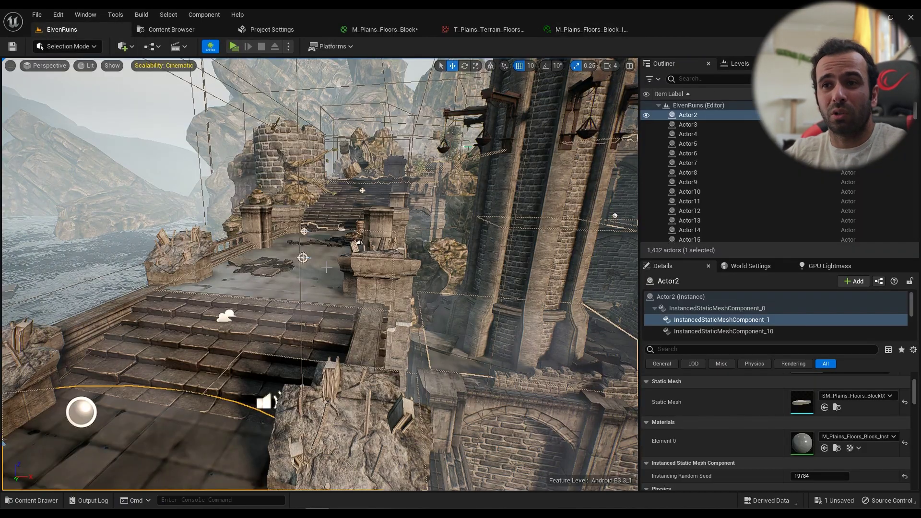
right_drag(326, 267, 283, 349)
Set MipBias to 1 in the floor's material instance, save it, and return to the level
click(591, 30)
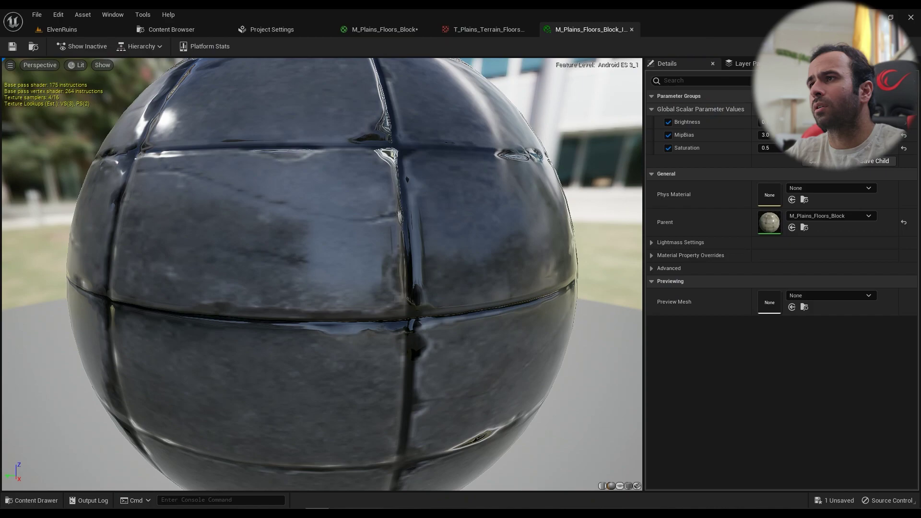
key(Return)
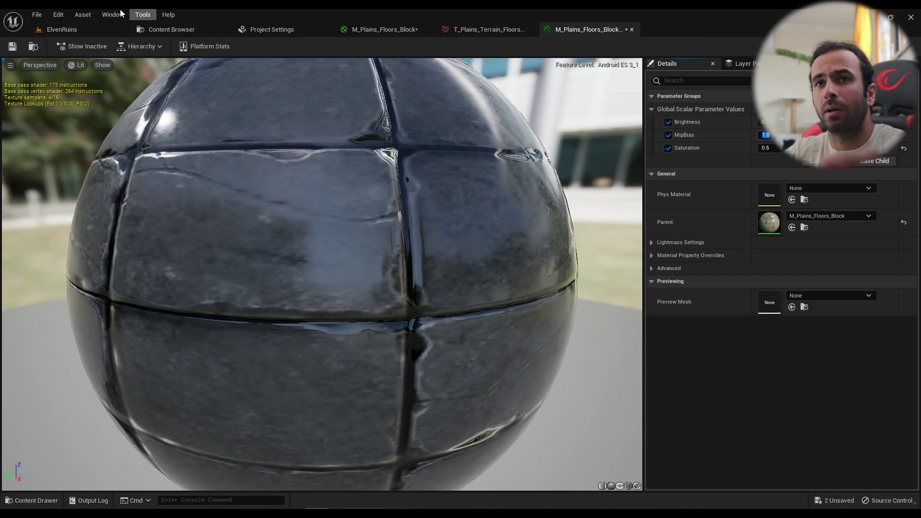
click(12, 50)
click(62, 29)
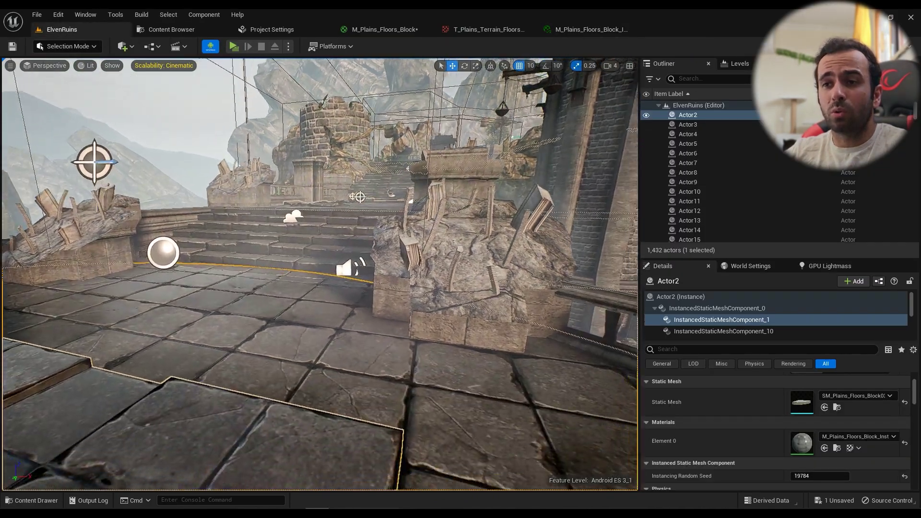
Examine how the floor tiles and stairs look close up, from a distance, and from above in the level
right_drag(319, 274, 332, 257)
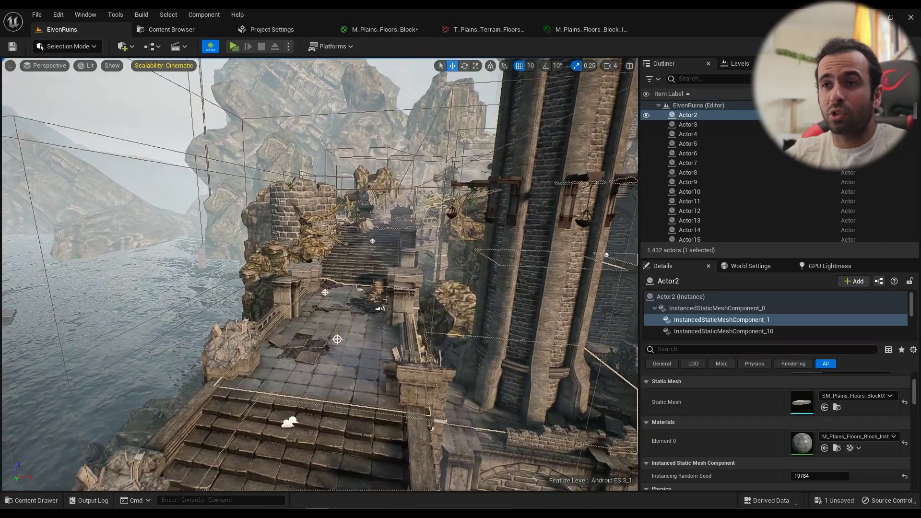
click(344, 274)
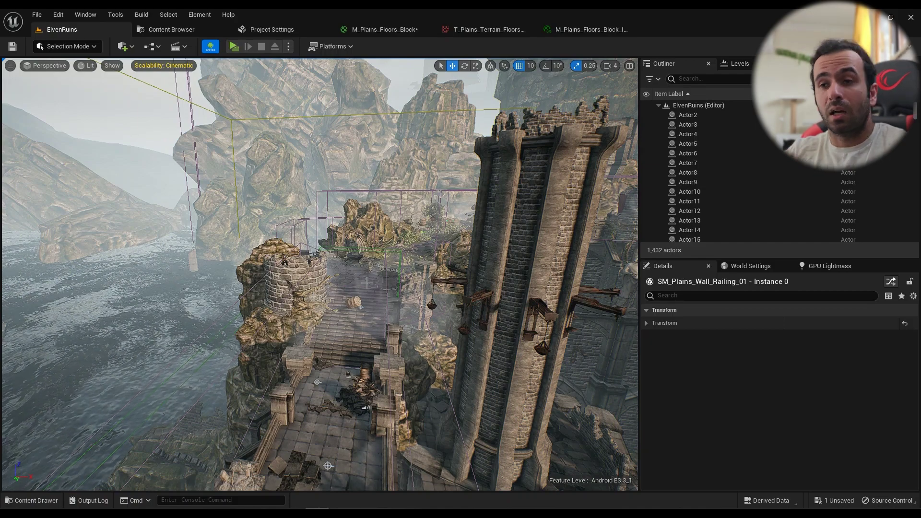
right_drag(376, 280, 341, 281)
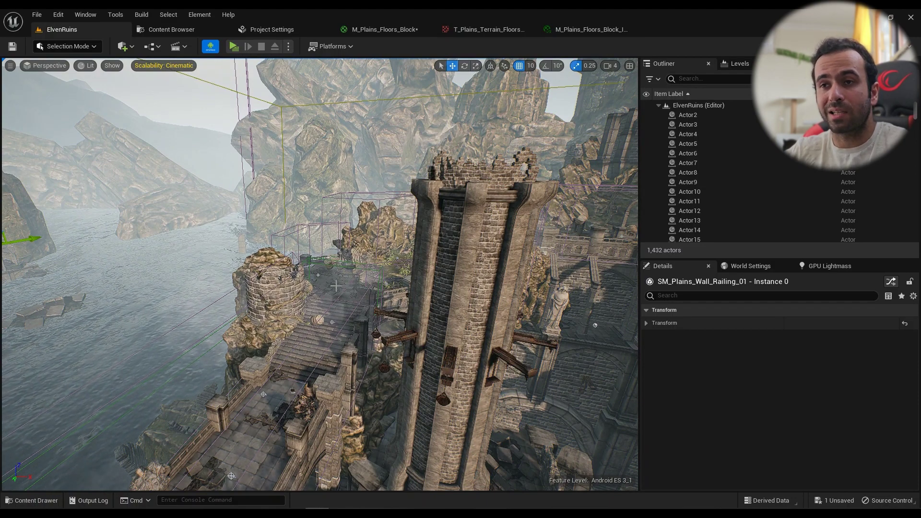
right_drag(373, 294, 283, 448)
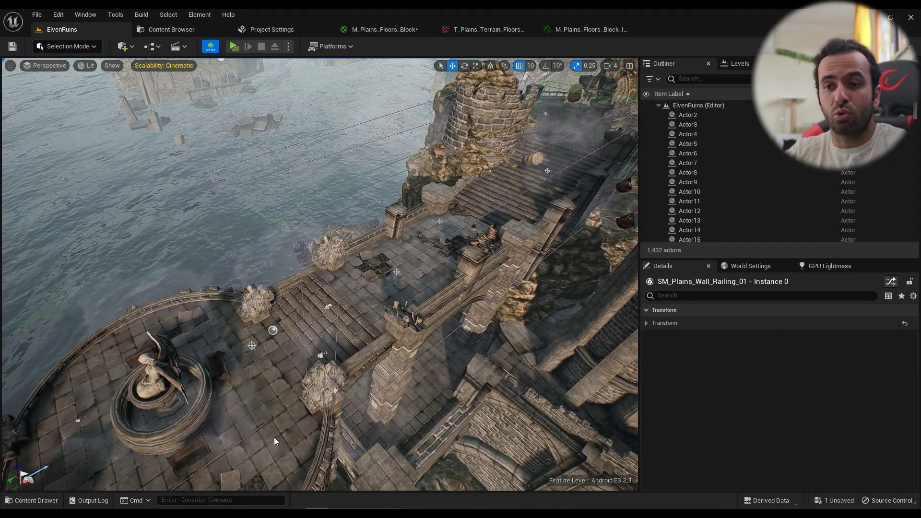
right_drag(297, 388, 330, 359)
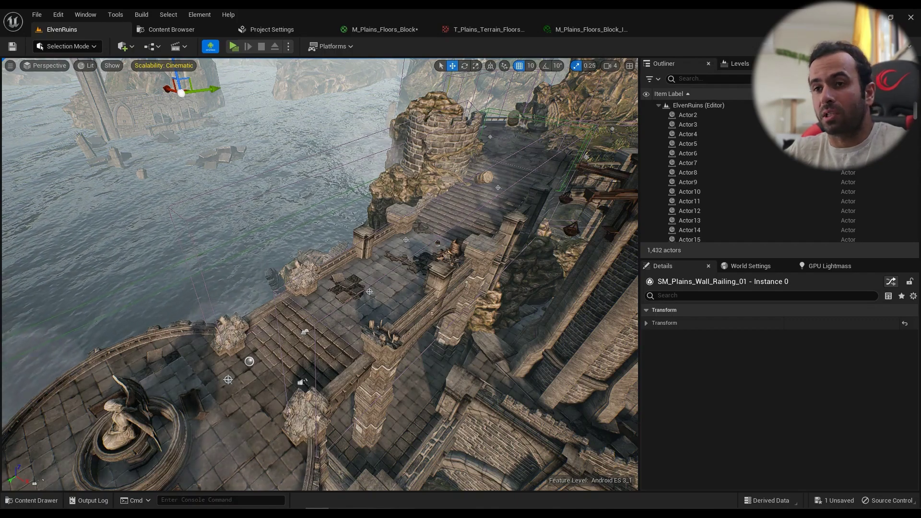
right_drag(417, 319, 424, 319)
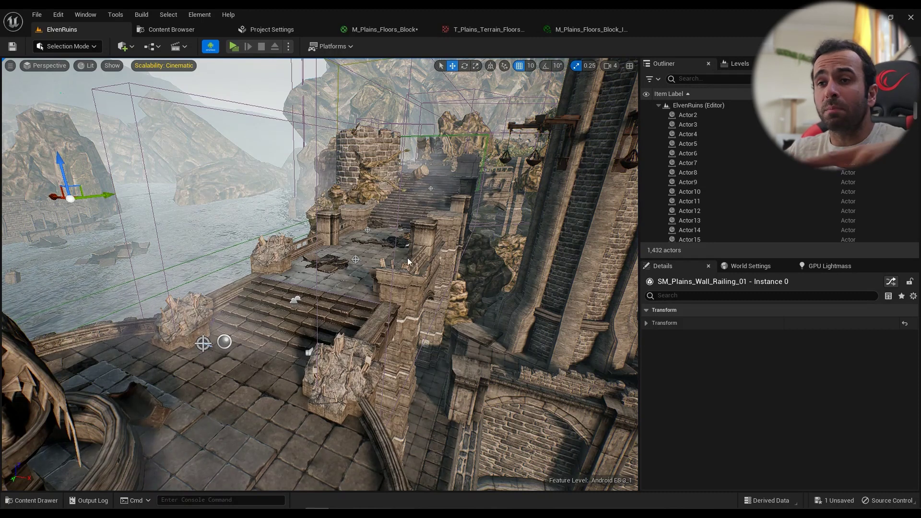
Look up r.max in the console commands and fill in r.MaxAnisotropy without a value
click(206, 500)
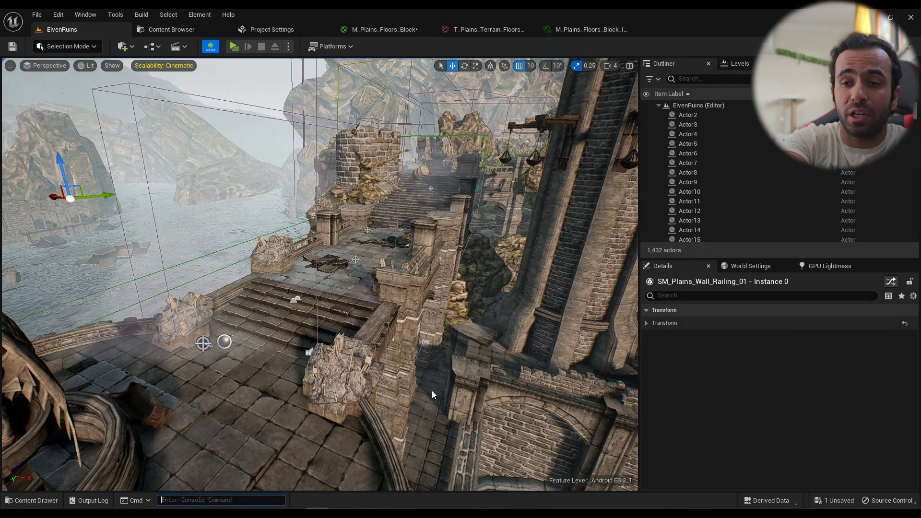
text(r.max)
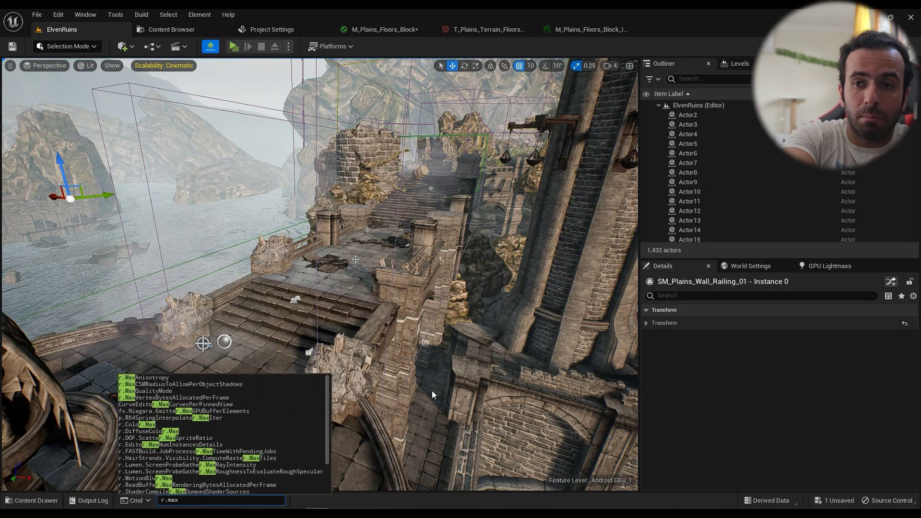
key(Down)
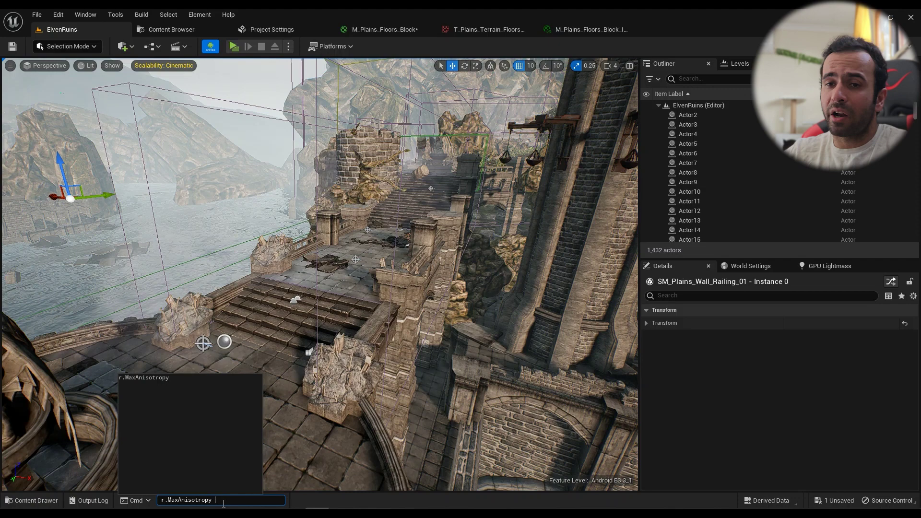
Return to the M_Plains_Floors_Block material graph and dismiss the leftover console suggestion list
click(494, 29)
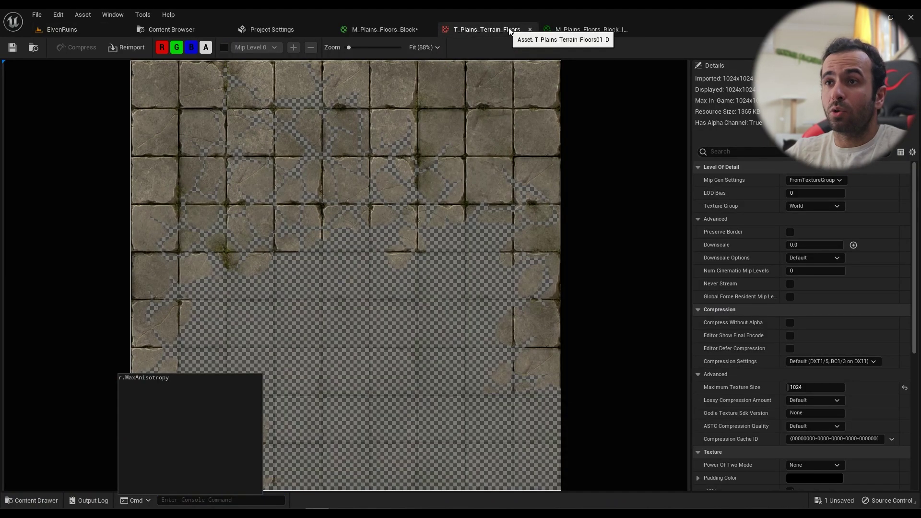
click(580, 30)
click(384, 30)
right_drag(528, 92, 524, 142)
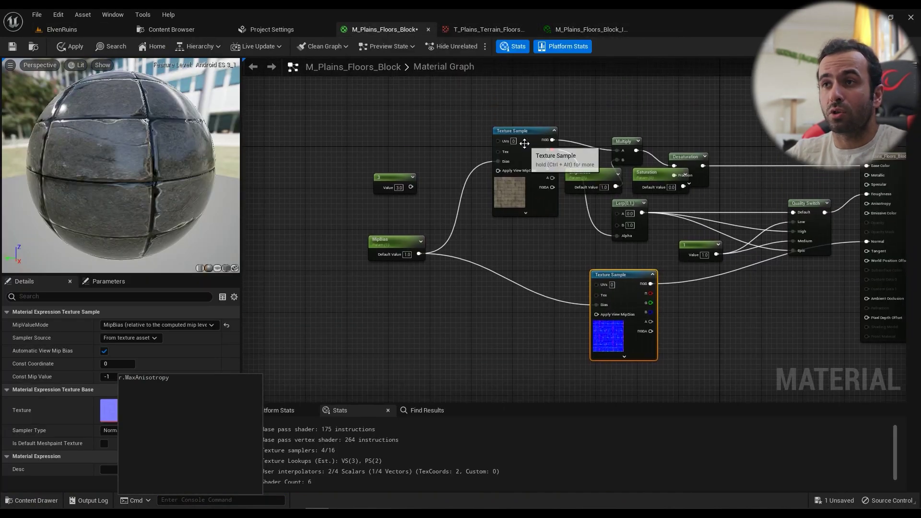
click(524, 142)
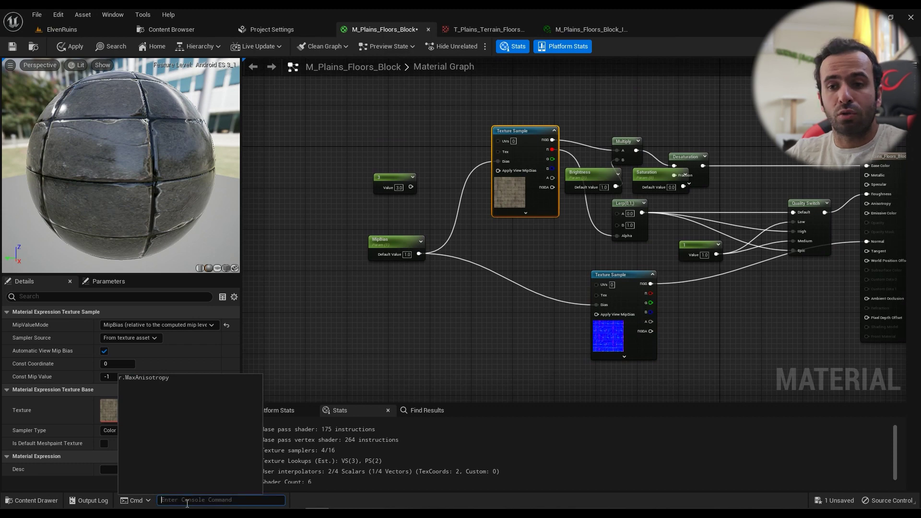
key(grave)
key(grave)
click(250, 362)
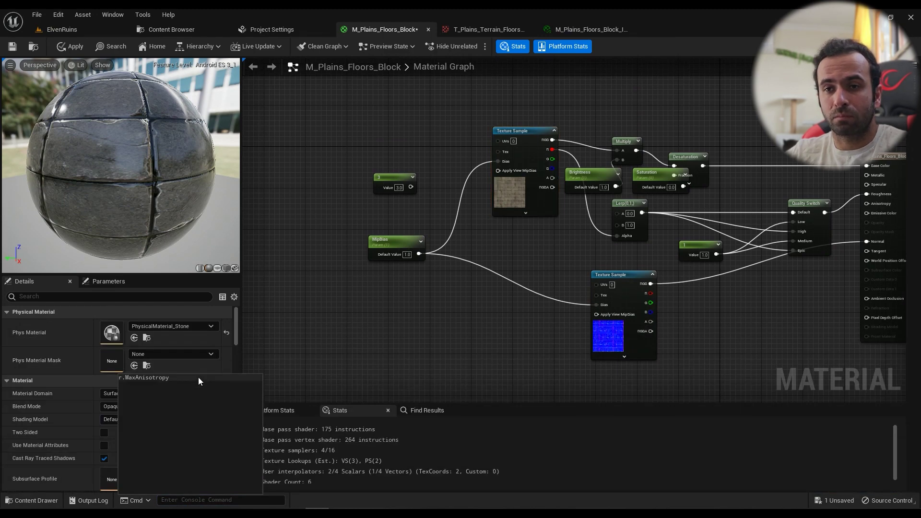
key(Escape)
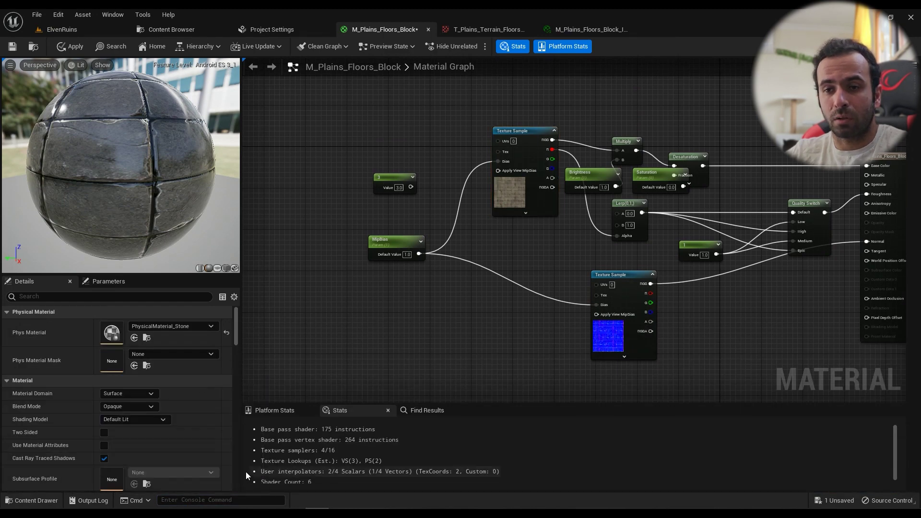
Select the Texture Sample using T_Plains_Terrain_Floors01_D and examine its MipValueMode options and Bias input
click(537, 189)
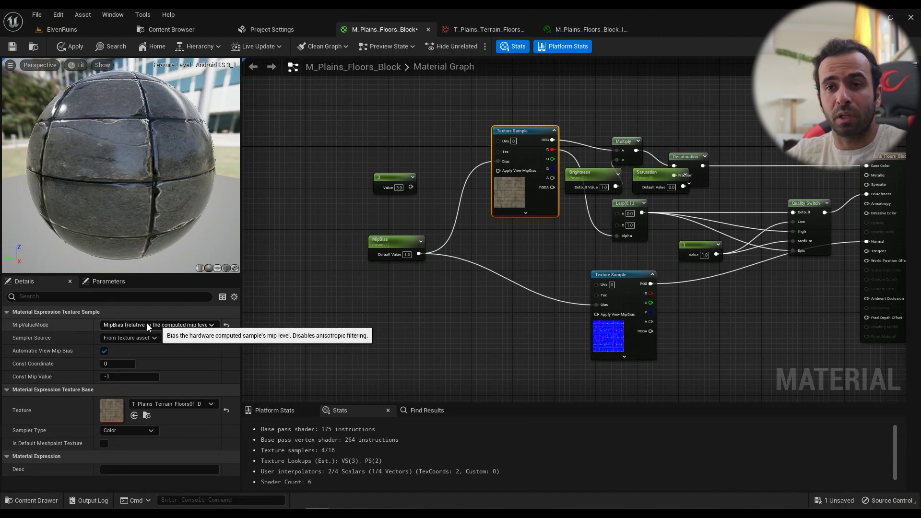
click(127, 326)
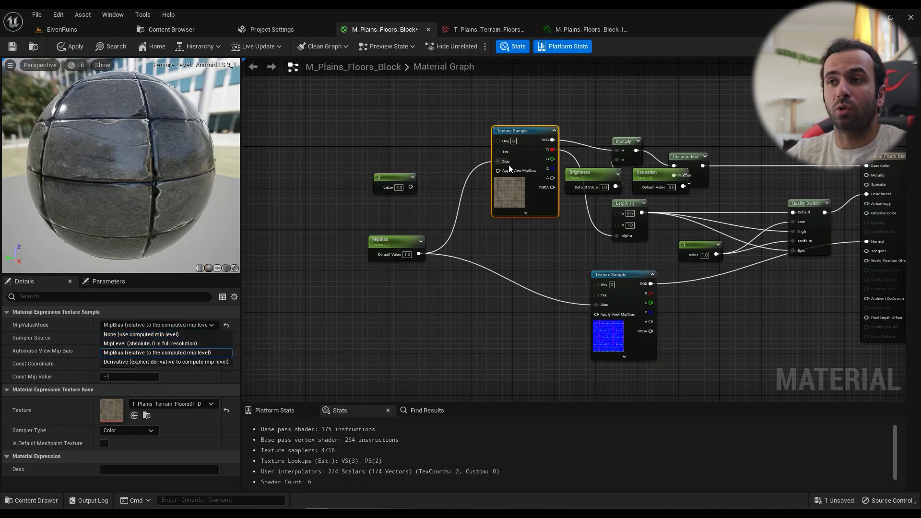
scroll(501, 163, up, 3)
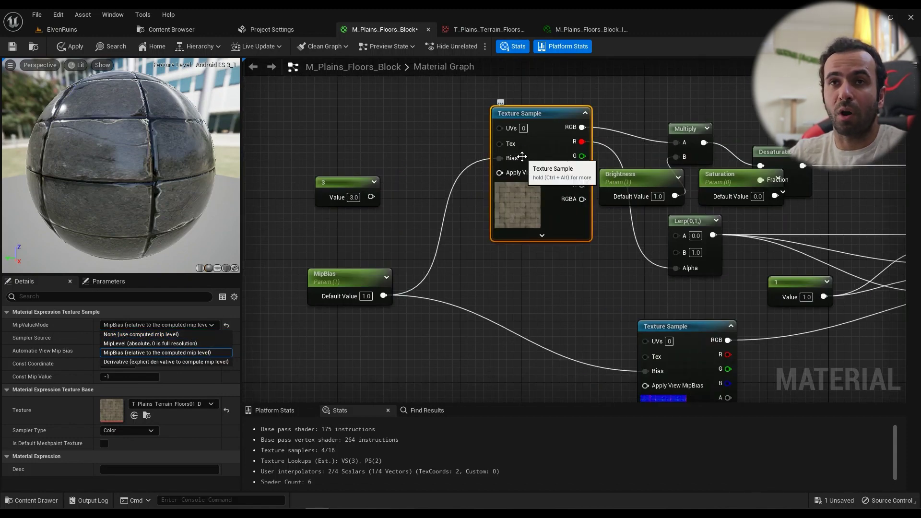
Return to the ElvenRuins level and view the floor around the angel statue from above
click(72, 31)
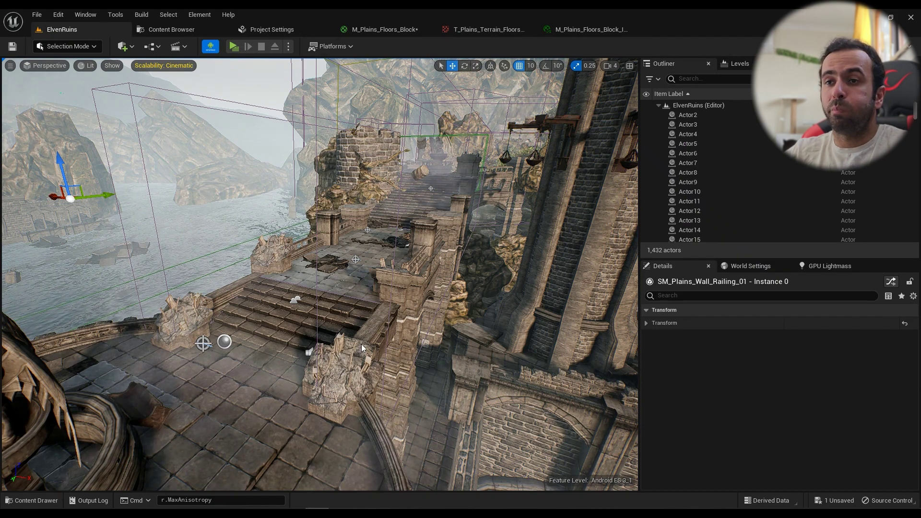
right_drag(365, 338, 362, 344)
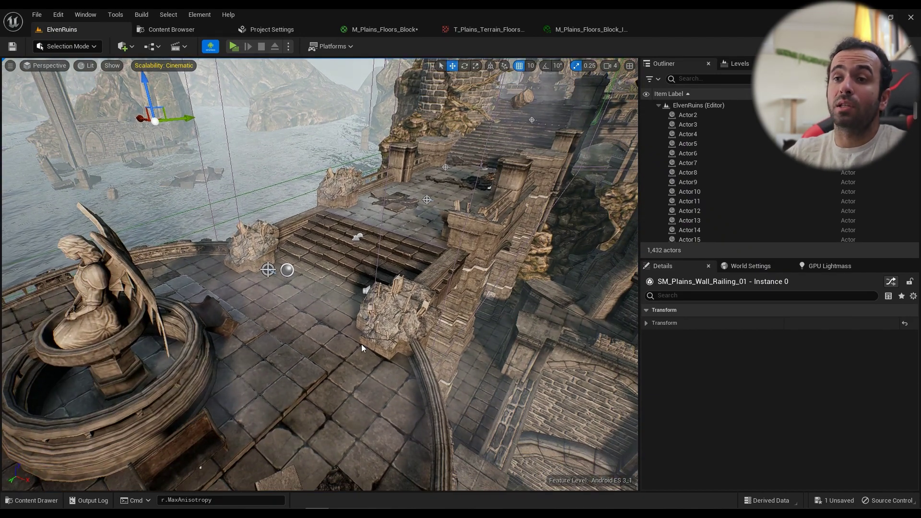